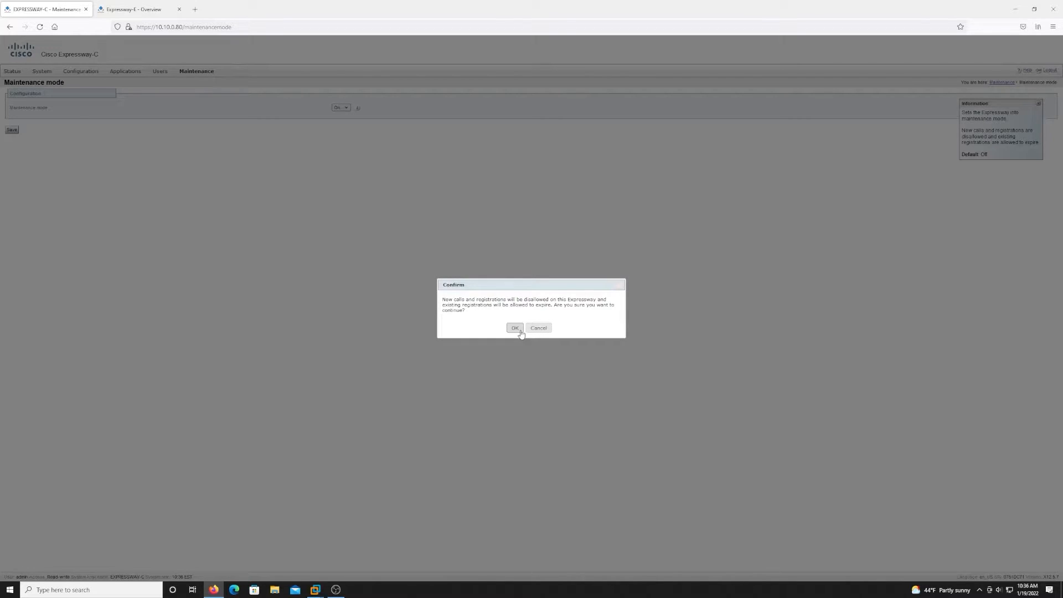
Confirm turning maintenance mode On for Expressway-C and keep the saved setting.
{"action": "left_click", "coordinate": [514, 328]}
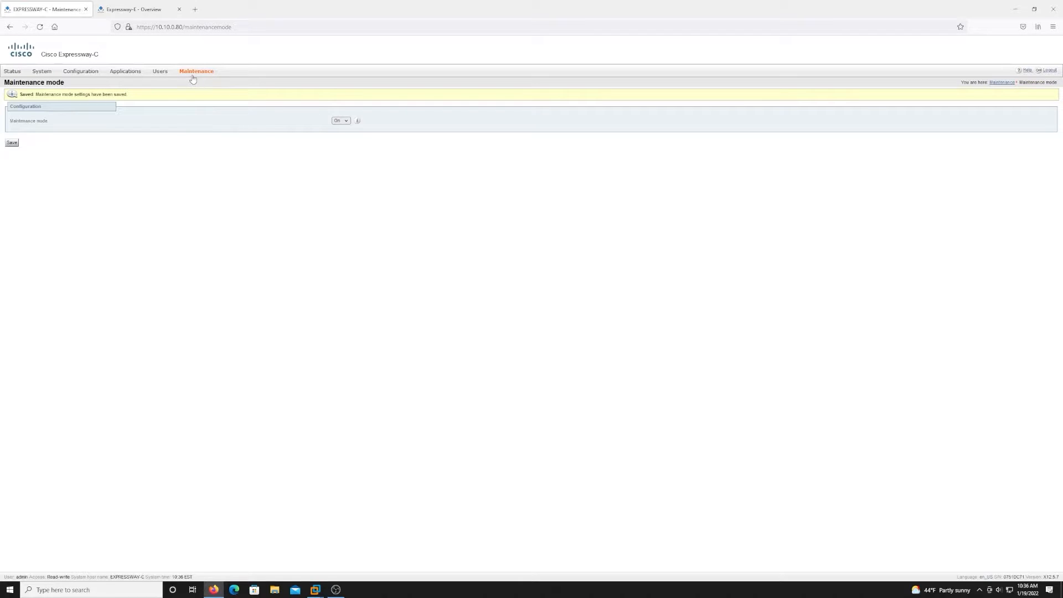
{"action": "mouse_move", "coordinate": [193, 79]}
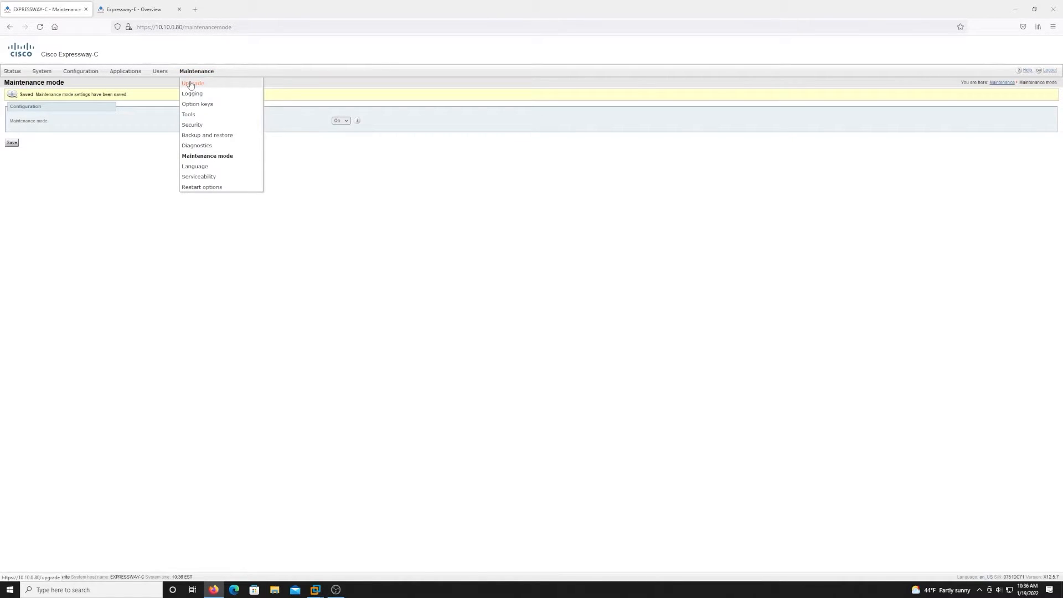
Go from the Upgrade page to Backup and restore and enter a matching backup encryption password.
{"action": "left_click", "coordinate": [191, 84]}
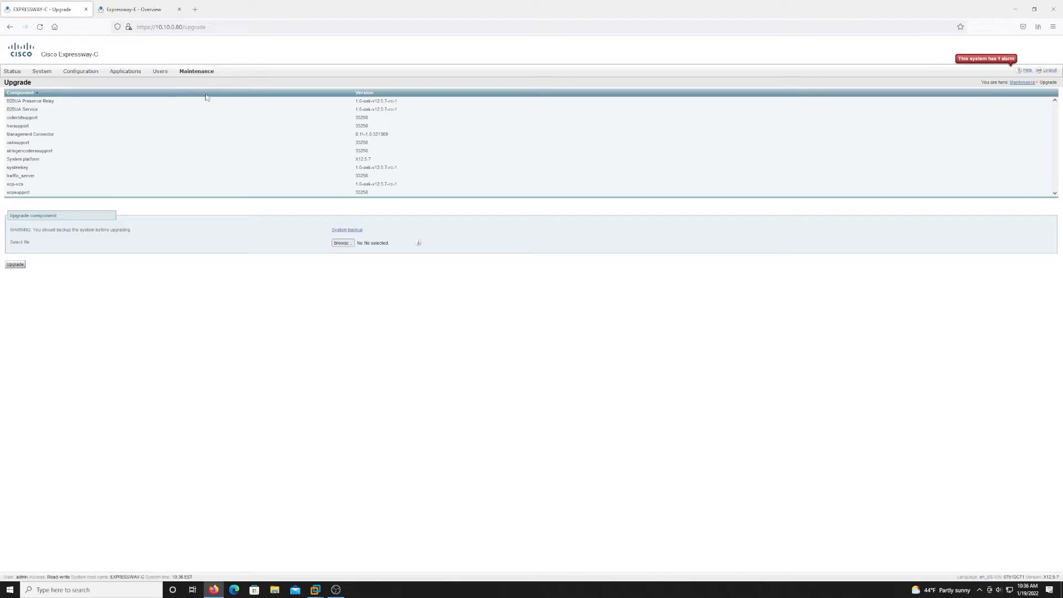
{"action": "left_click", "coordinate": [347, 230]}
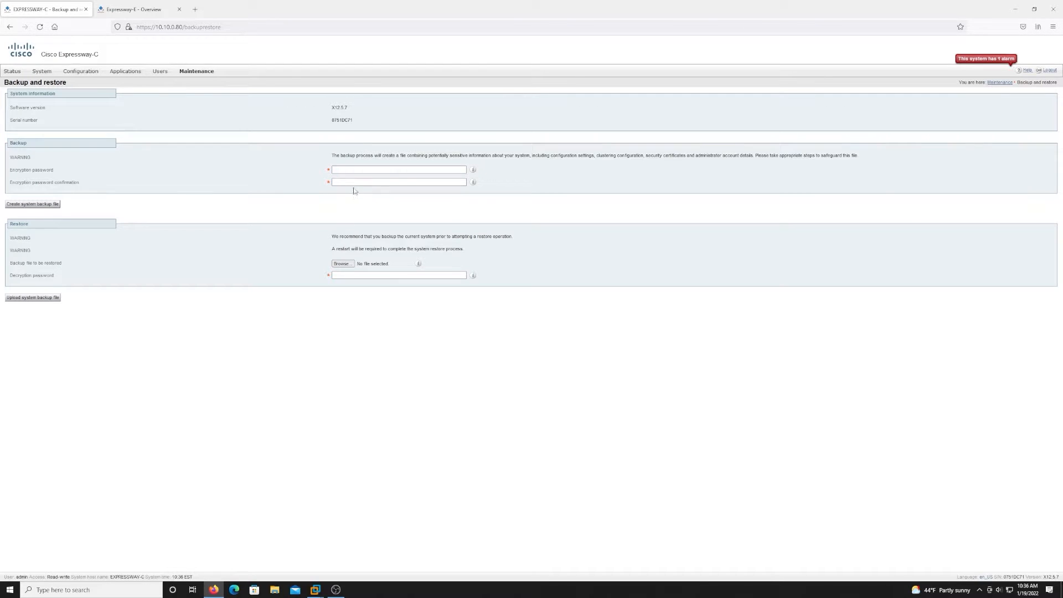
{"action": "left_click", "coordinate": [356, 170]}
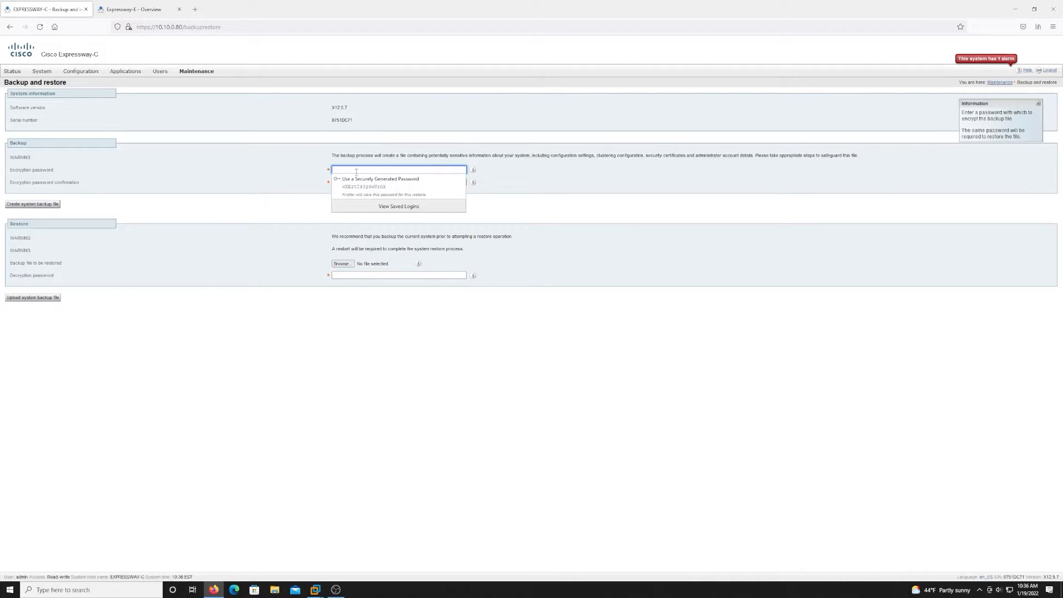
{"action": "type", "text": "••"}
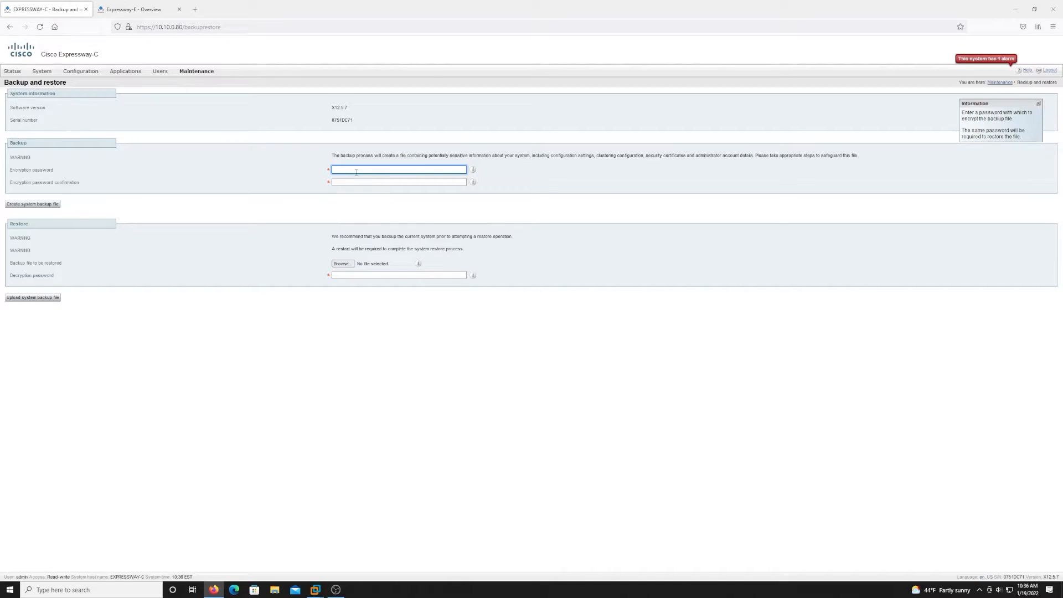
{"action": "type", "text": "••••••"}
{"action": "key", "text": "Tab"}
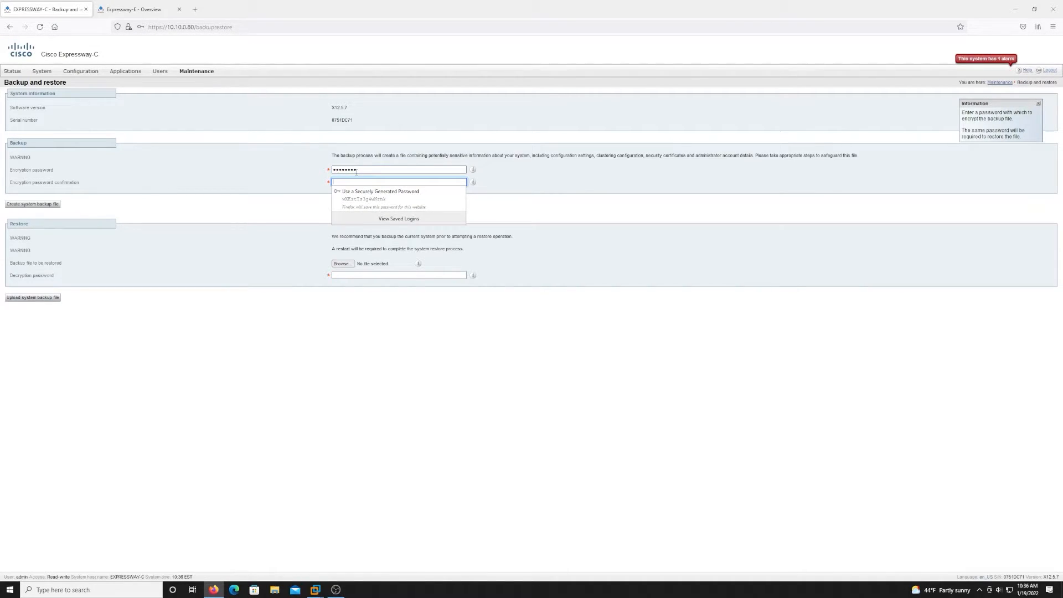
{"action": "type", "text": "•"}
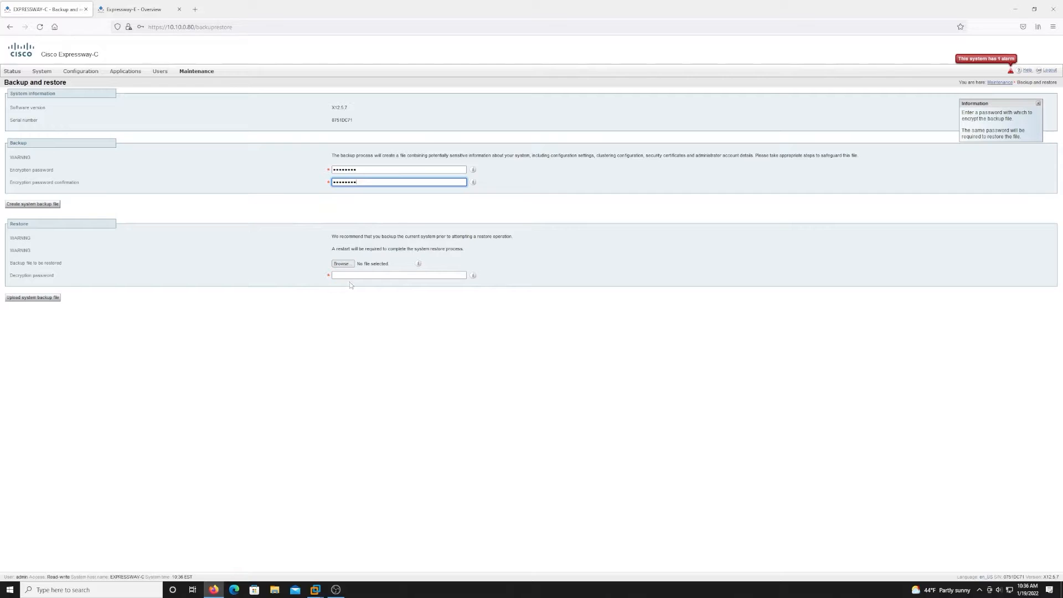
{"action": "left_click", "coordinate": [349, 278]}
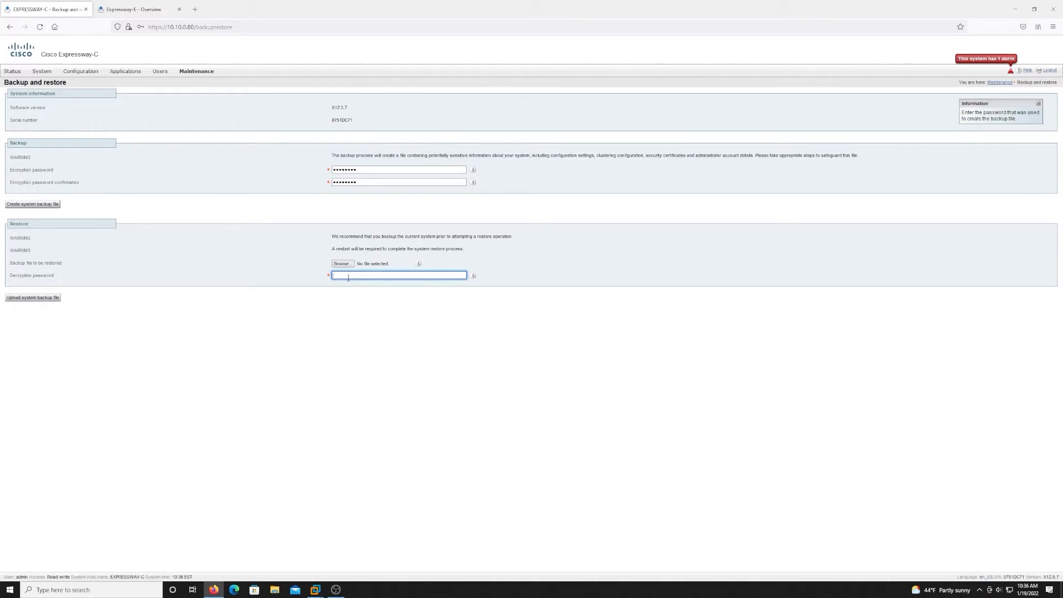
{"action": "left_click", "coordinate": [39, 205]}
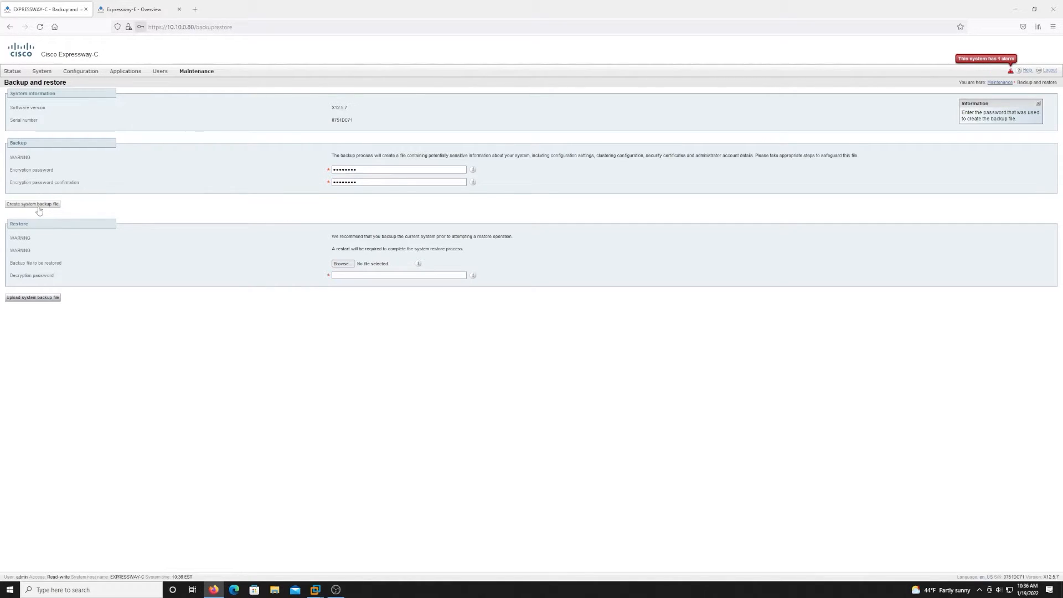
Generate Expressway-C's encrypted .tar.gz.enc system backup and save the file in Firefox.
{"action": "left_click", "coordinate": [245, 135]}
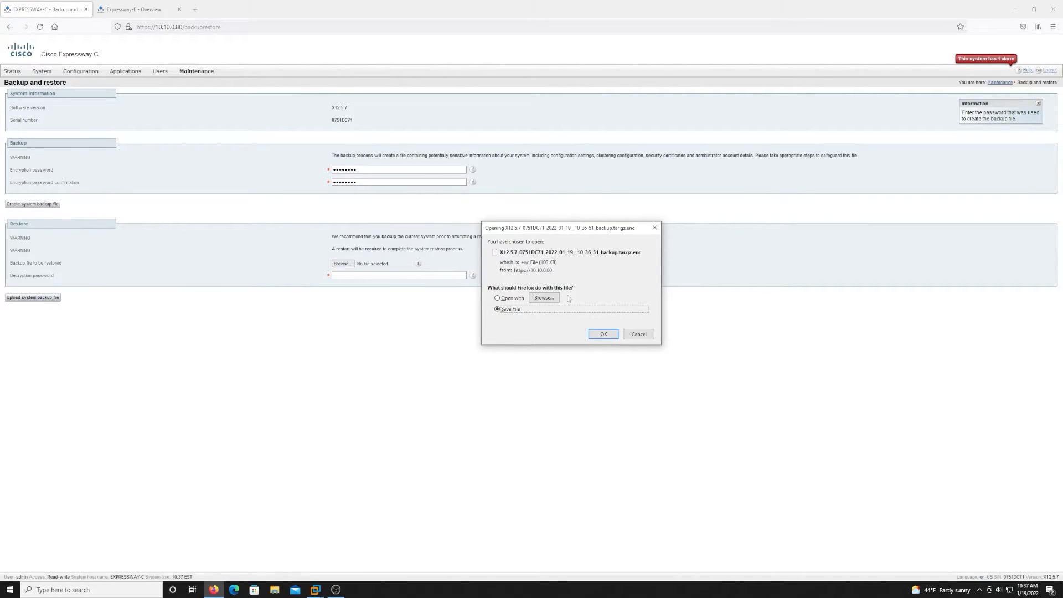
{"action": "left_click", "coordinate": [608, 335]}
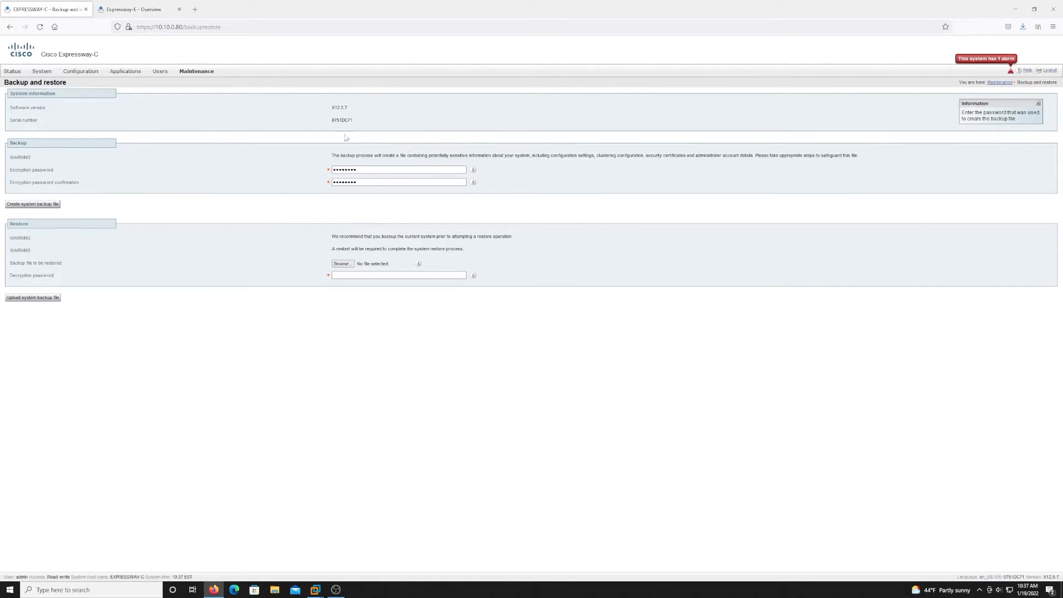
{"action": "mouse_move", "coordinate": [200, 78]}
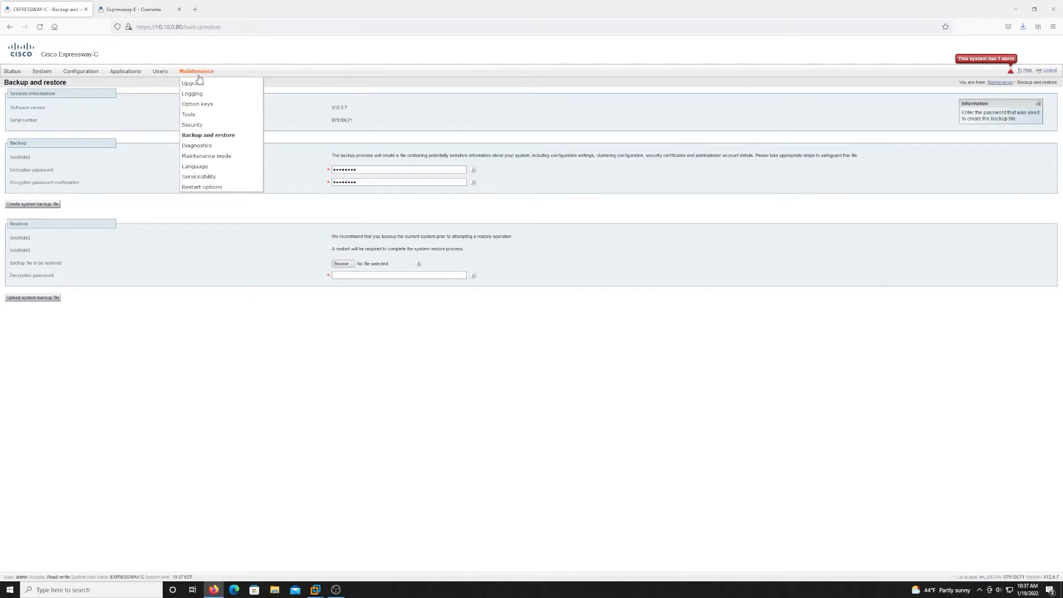
Upload s42700x14_0_4.tar.gz from KINGSTON (G:) to upgrade Expressway-C from X12.5.7 to X14.0.4.
{"action": "left_click", "coordinate": [198, 84]}
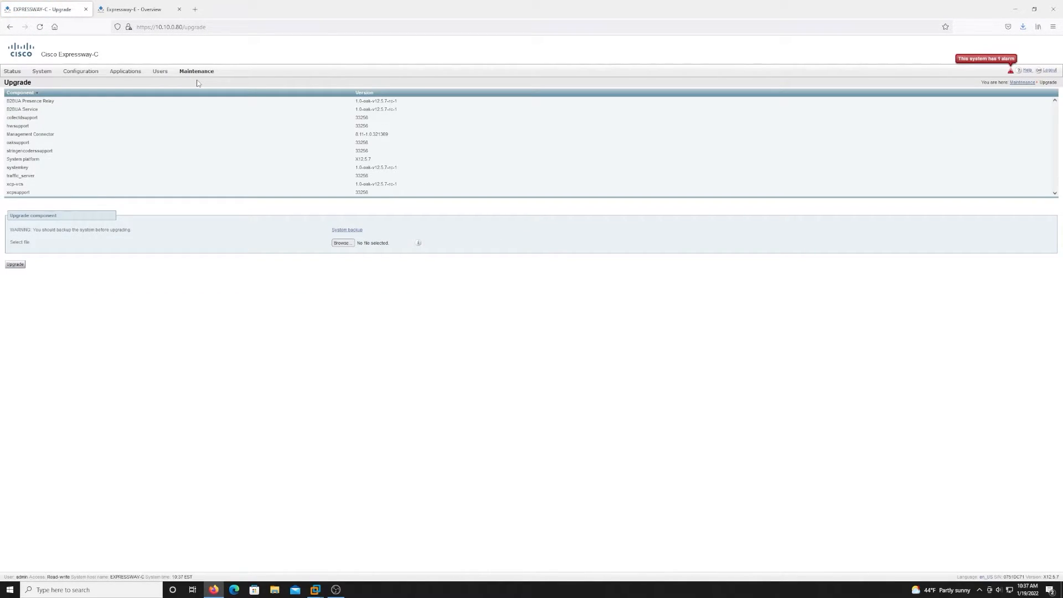
{"action": "left_click", "coordinate": [15, 264]}
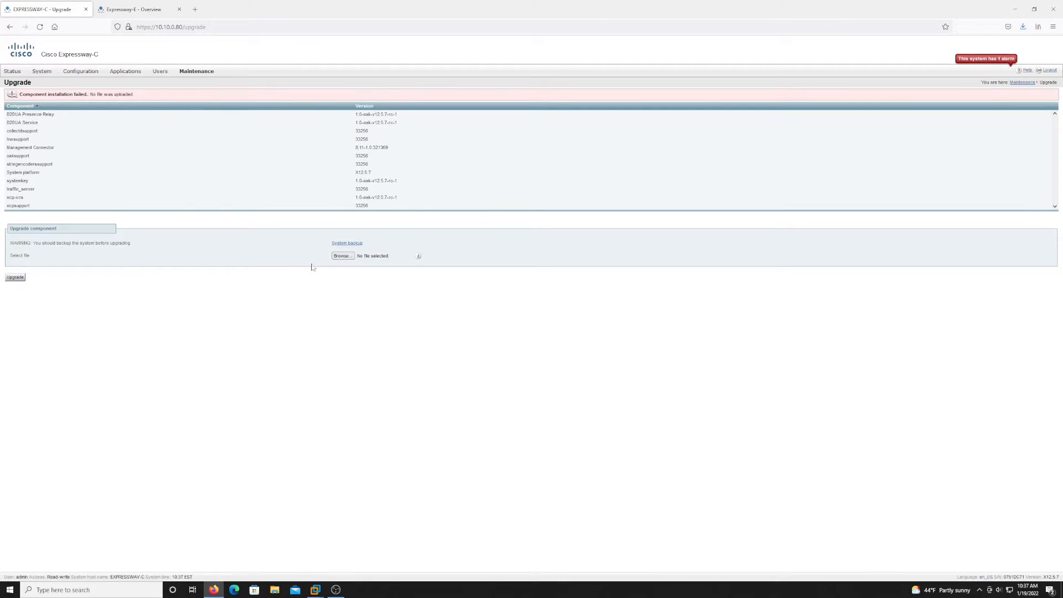
{"action": "left_click", "coordinate": [342, 257]}
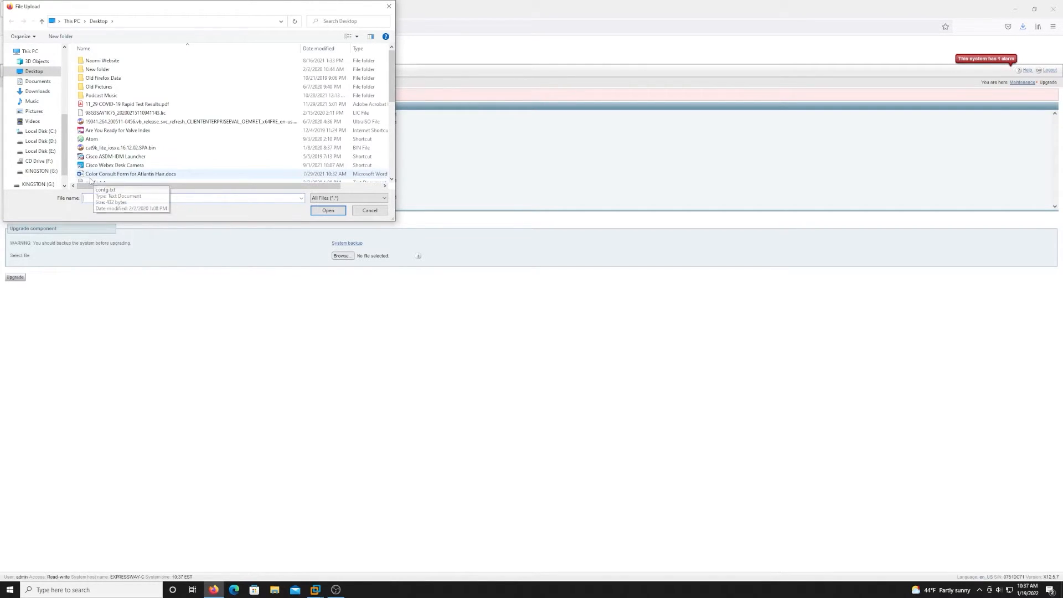
{"action": "left_click", "coordinate": [41, 171]}
{"action": "left_click", "coordinate": [118, 87]}
{"action": "left_click", "coordinate": [327, 212]}
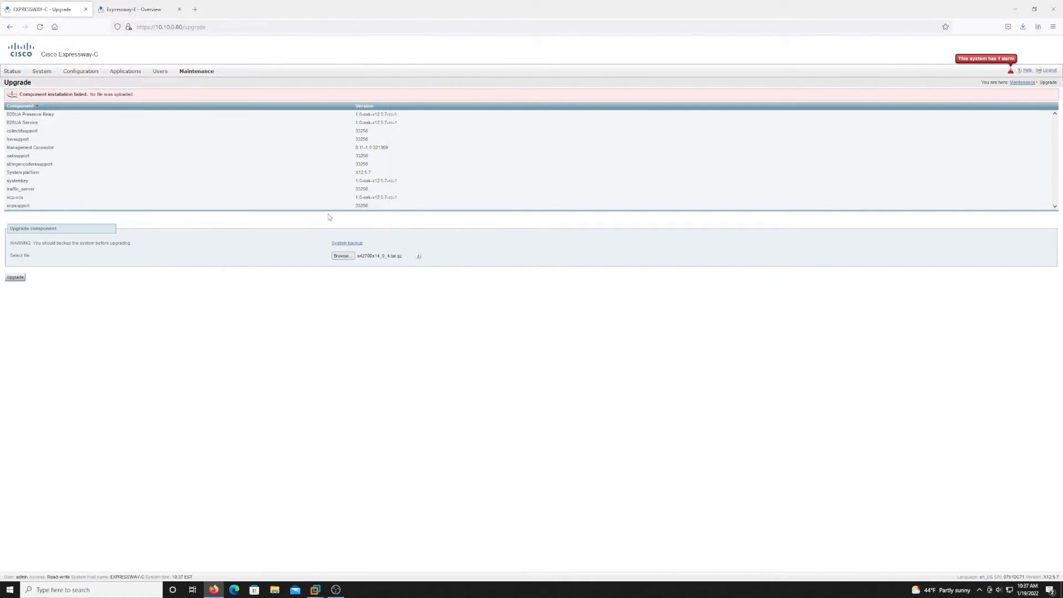
{"action": "left_click", "coordinate": [16, 278]}
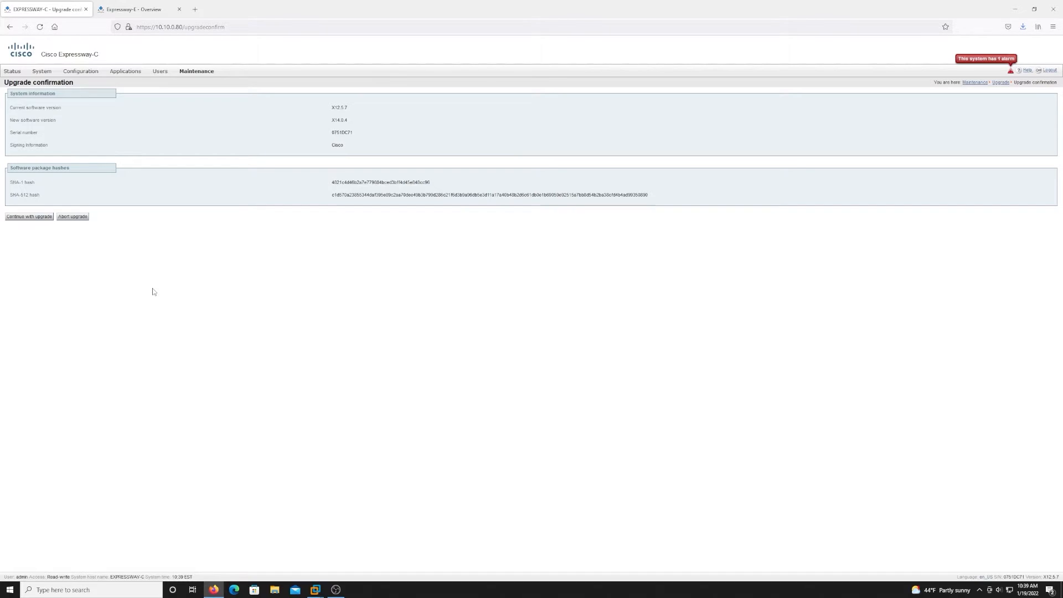
Continue the X14.0.4 upgrade, reboot Expressway-C, log in again and verify Software version X14.0.4.
{"action": "left_click", "coordinate": [24, 219]}
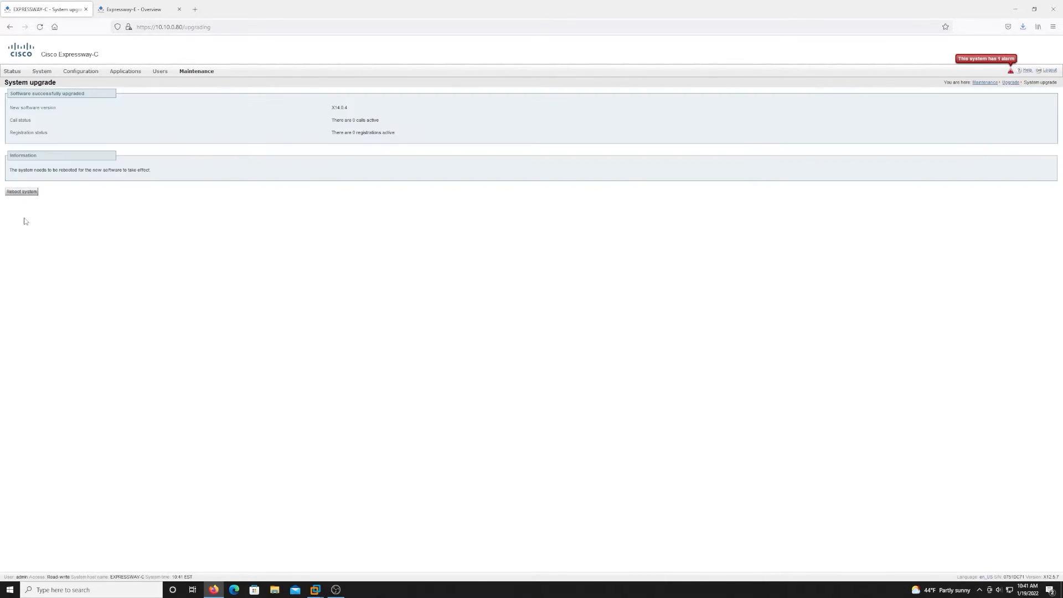
{"action": "left_click", "coordinate": [25, 192]}
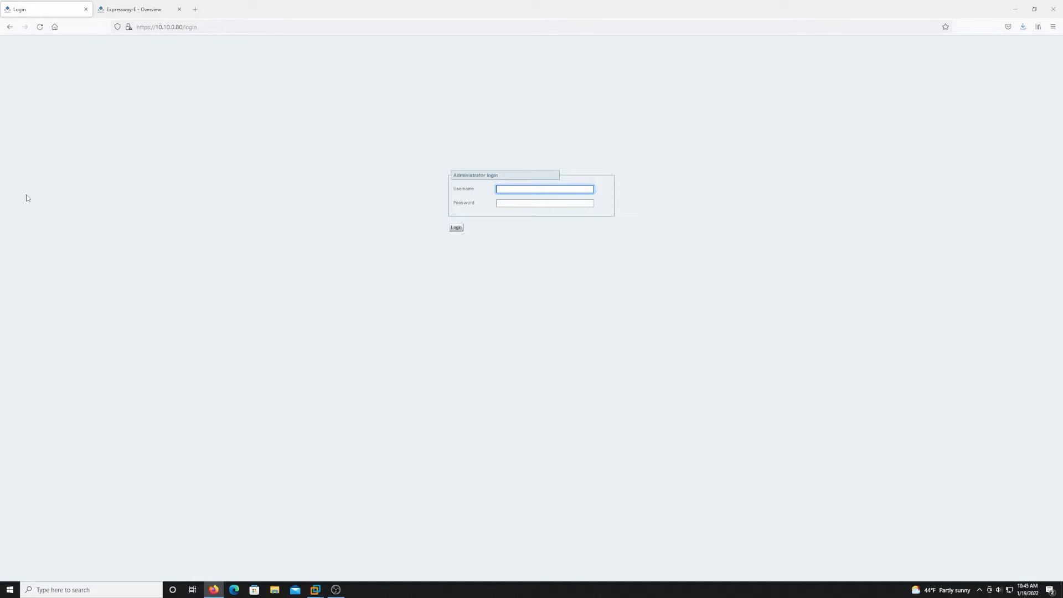
{"action": "key", "text": "Tab"}
{"action": "type", "text": "•••"}
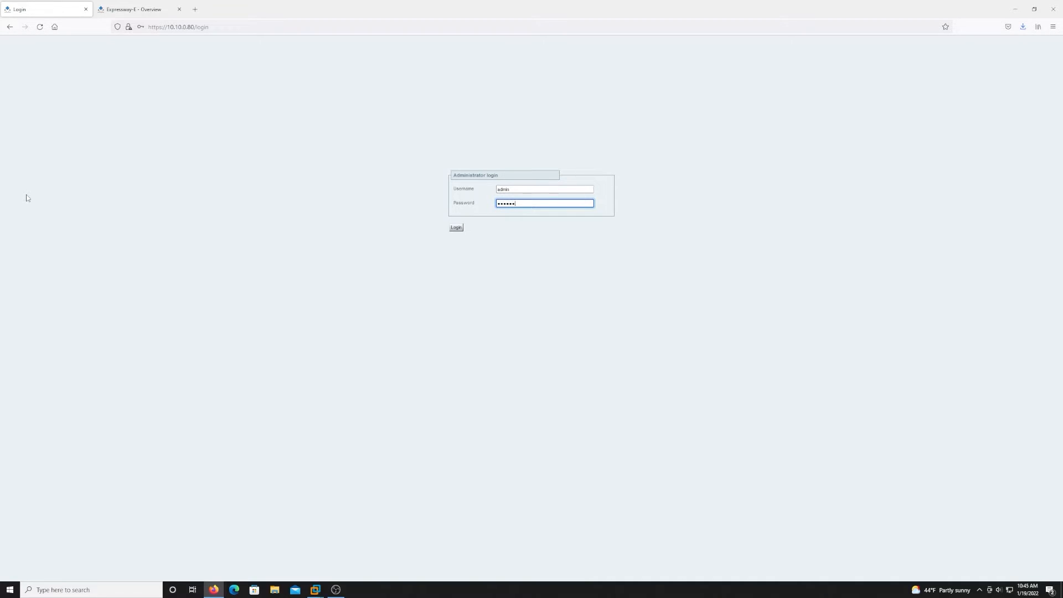
{"action": "left_click", "coordinate": [456, 228]}
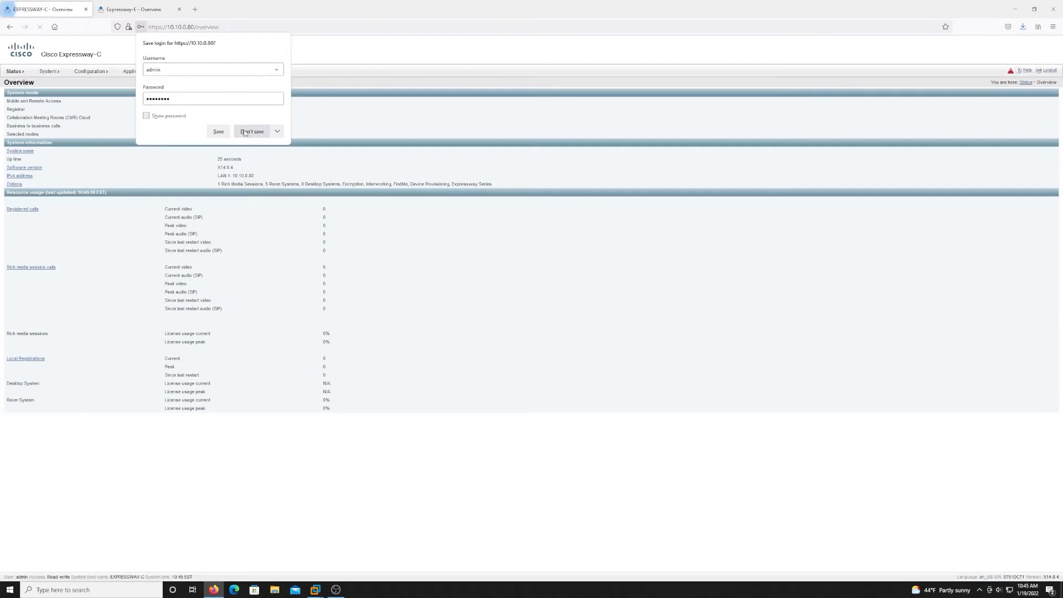
{"action": "left_click", "coordinate": [252, 131]}
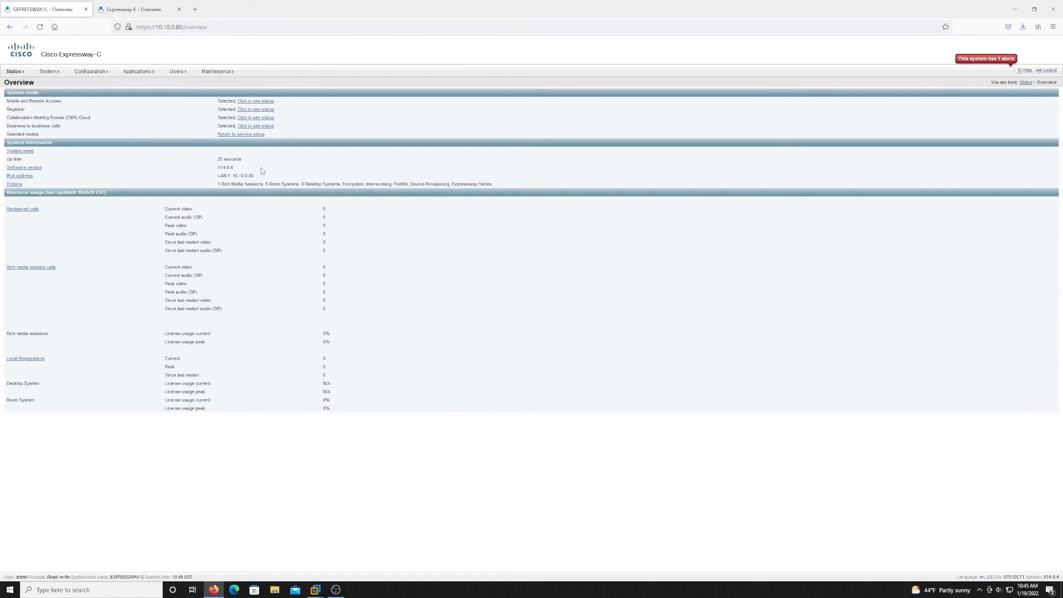
{"action": "left_click_drag", "start_coordinate": [239, 167], "coordinate": [216, 168]}
Log in to Expressway-E as admin without saving the login in the browser.
{"action": "left_click", "coordinate": [302, 170]}
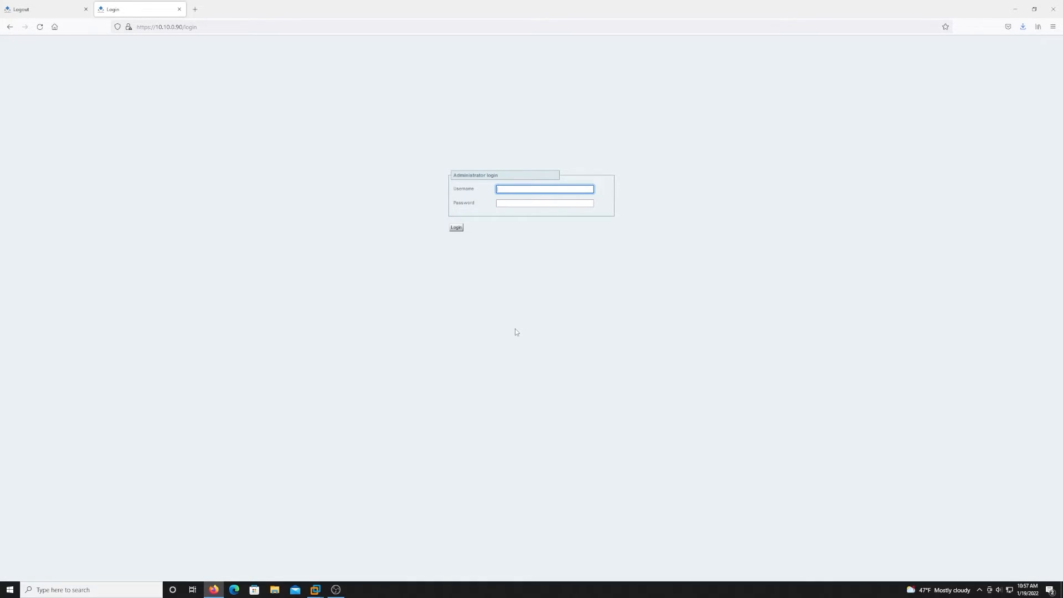
{"action": "type", "text": "admin"}
{"action": "key", "text": "Tab"}
{"action": "type", "text": "•••••"}
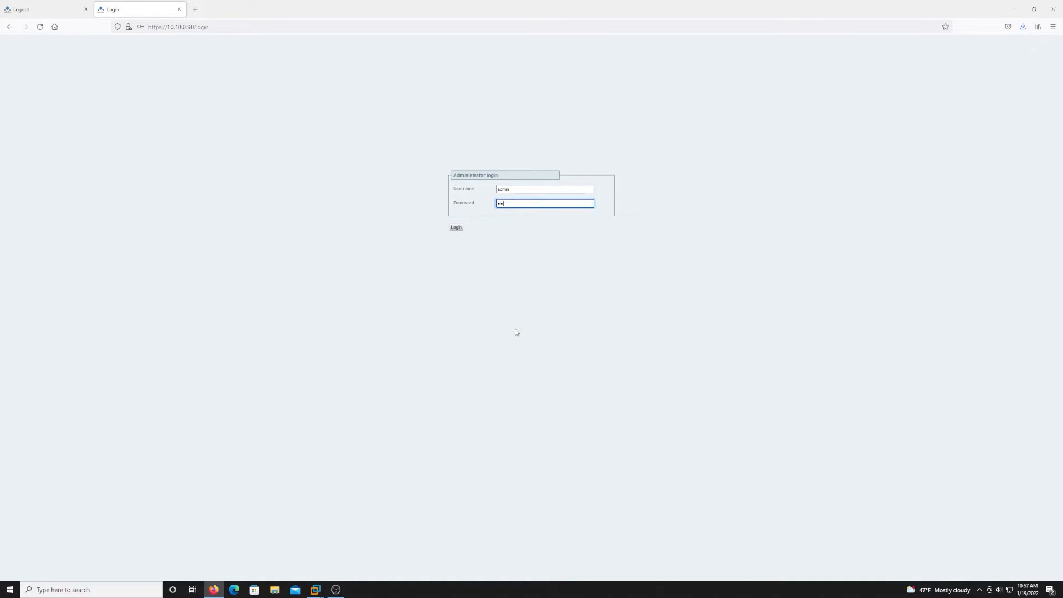
{"action": "type", "text": "•••"}
{"action": "key", "text": "Return"}
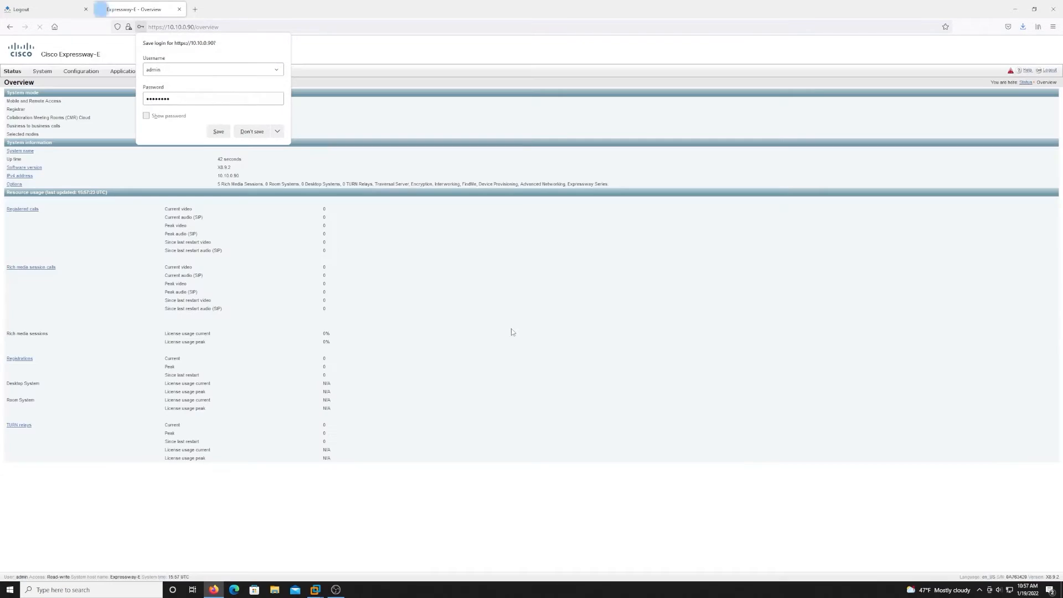
{"action": "left_click", "coordinate": [251, 132]}
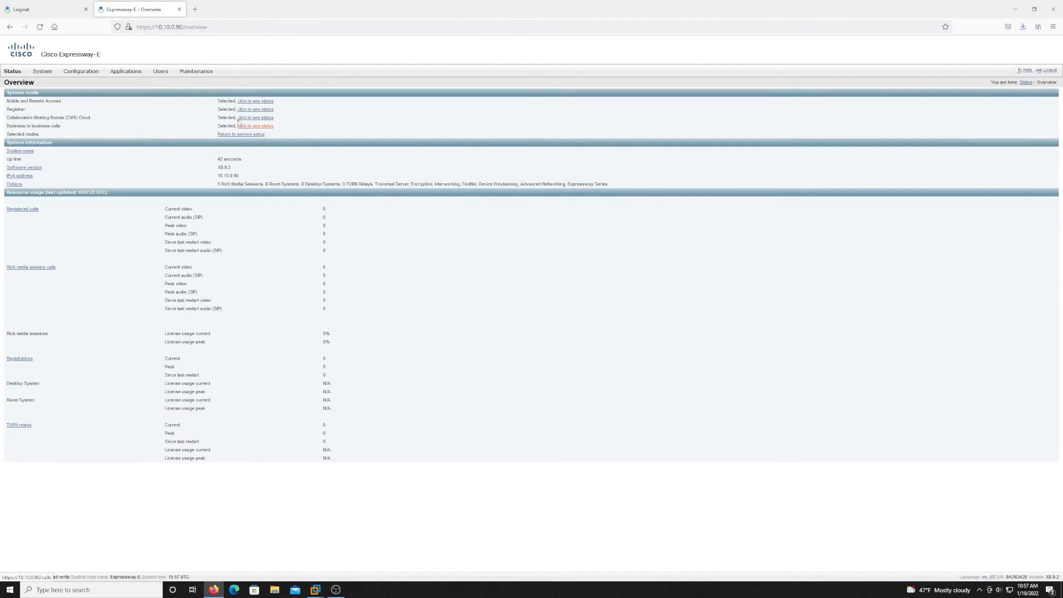
Set Expressway-E maintenance mode to On, save it and confirm.
{"action": "mouse_move", "coordinate": [195, 75]}
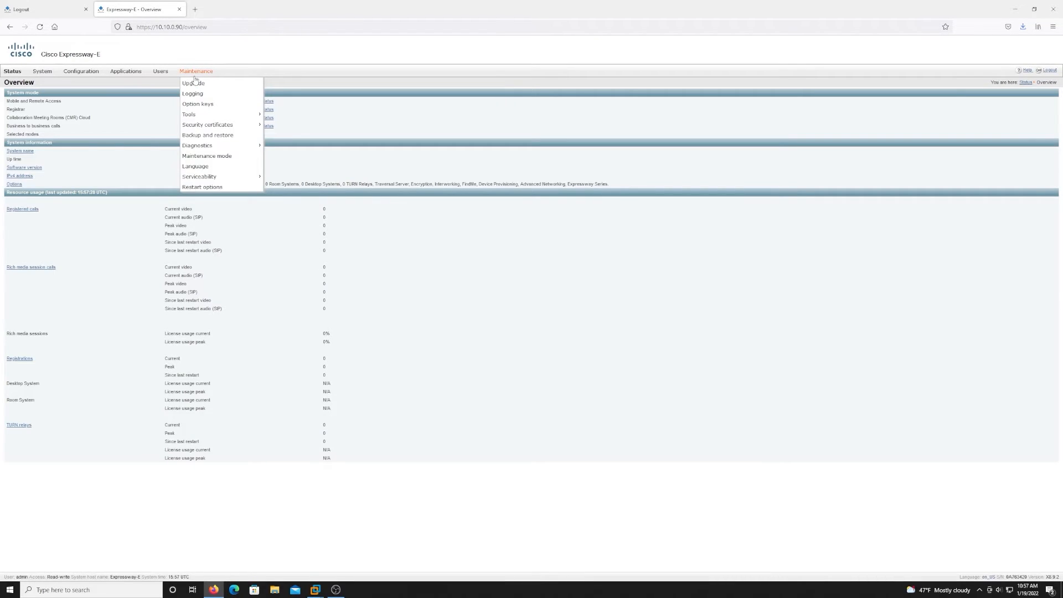
{"action": "left_click", "coordinate": [203, 155]}
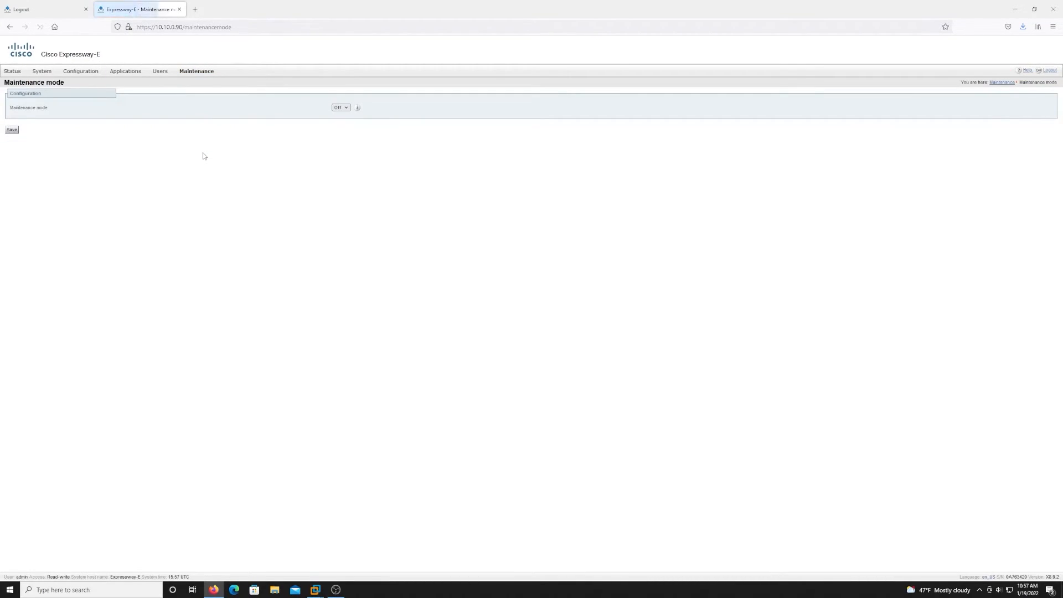
{"action": "left_click", "coordinate": [341, 108]}
{"action": "left_click", "coordinate": [339, 119]}
{"action": "left_click", "coordinate": [12, 131]}
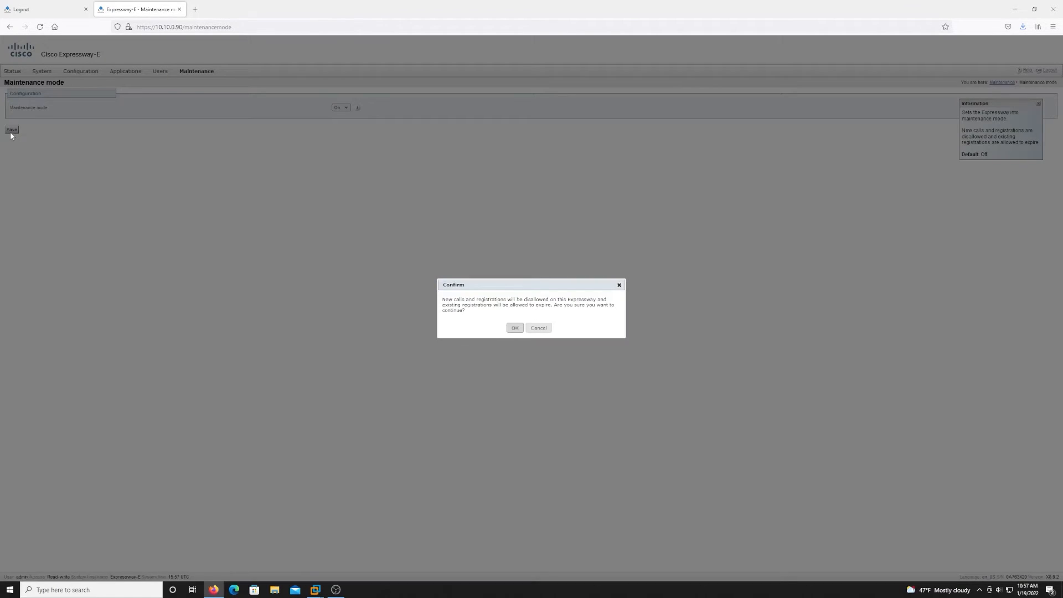
{"action": "left_click", "coordinate": [513, 327]}
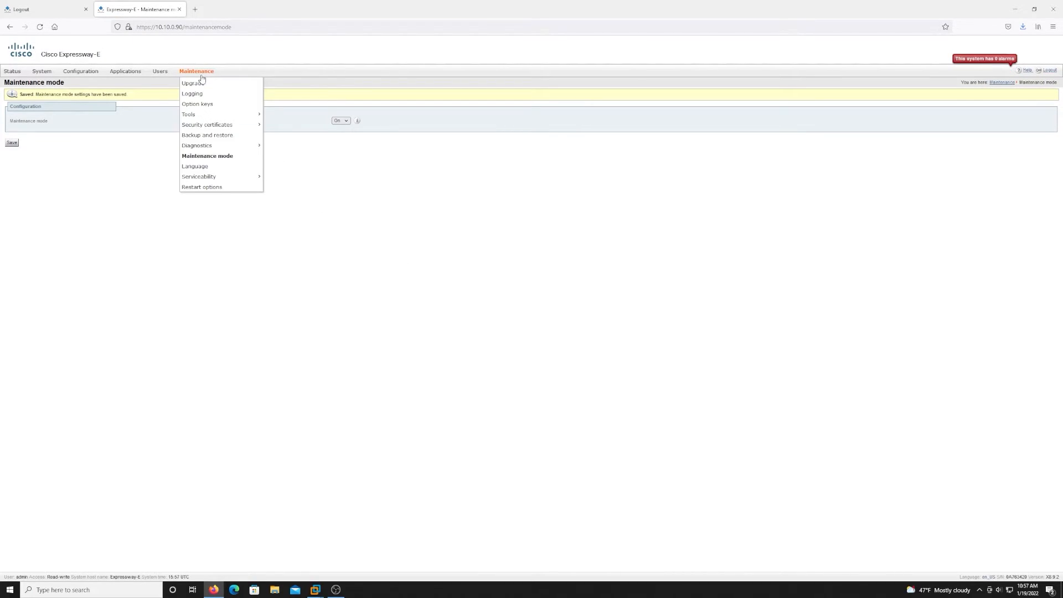
Create a password-encrypted Expressway-E system backup and save the .tar.gz.enc download.
{"action": "left_click", "coordinate": [198, 81]}
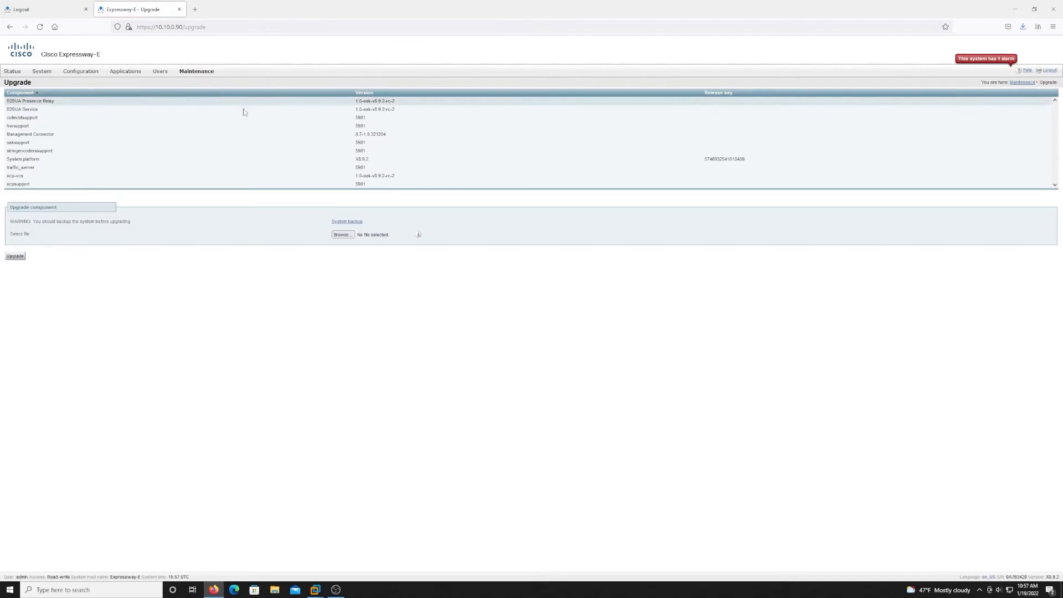
{"action": "left_click", "coordinate": [336, 223]}
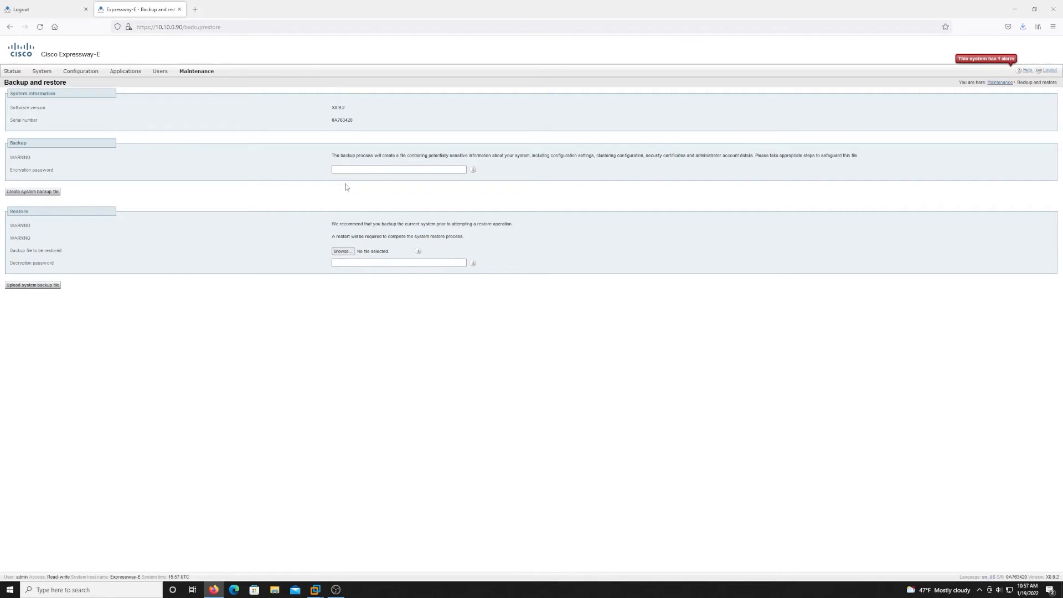
{"action": "left_click", "coordinate": [352, 168]}
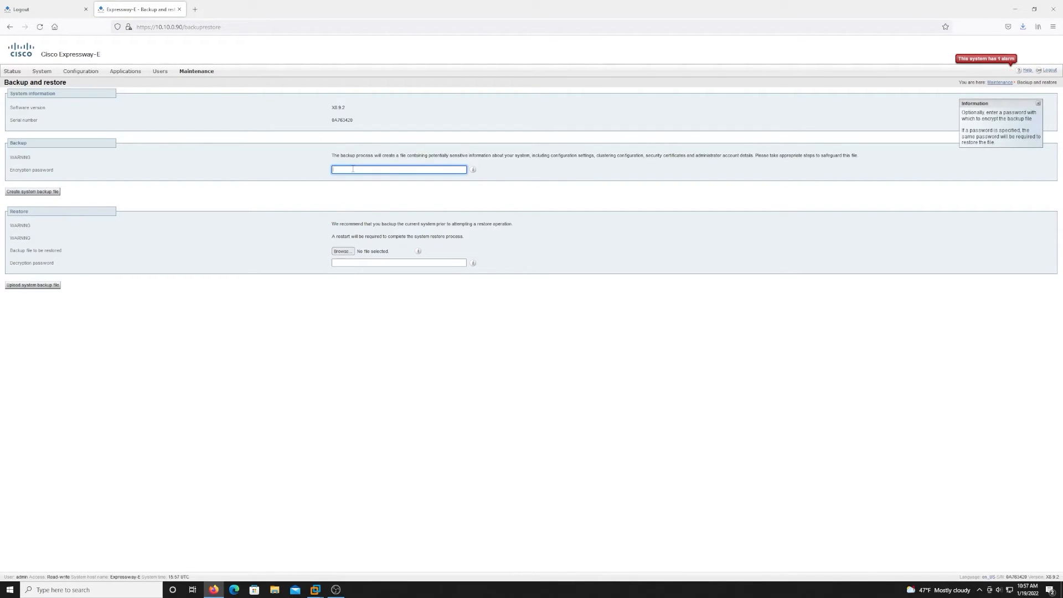
{"action": "type", "text": "abcd"}
{"action": "left_click", "coordinate": [47, 192]}
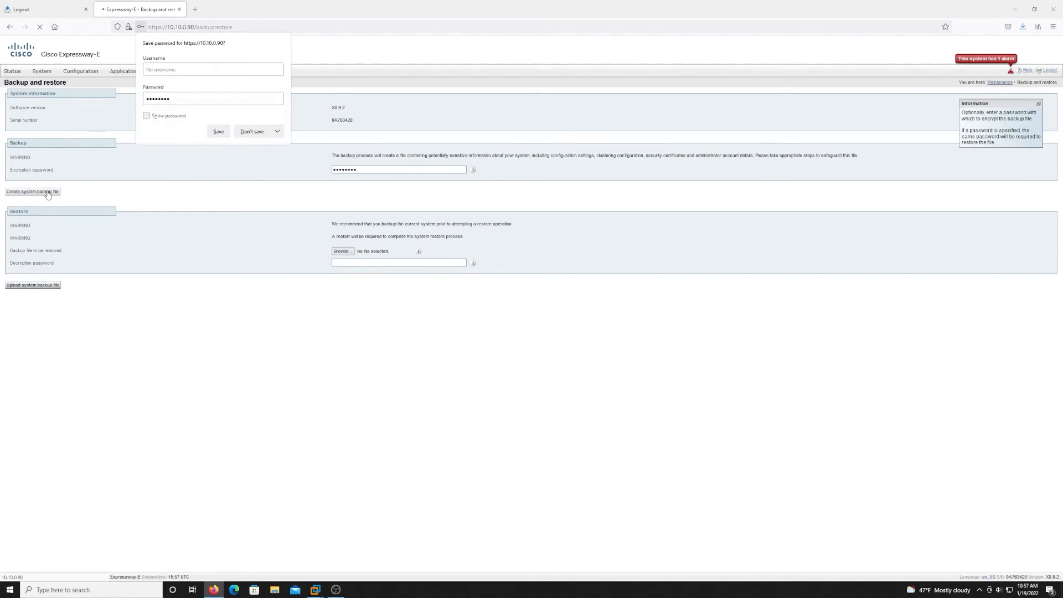
{"action": "left_click", "coordinate": [247, 133]}
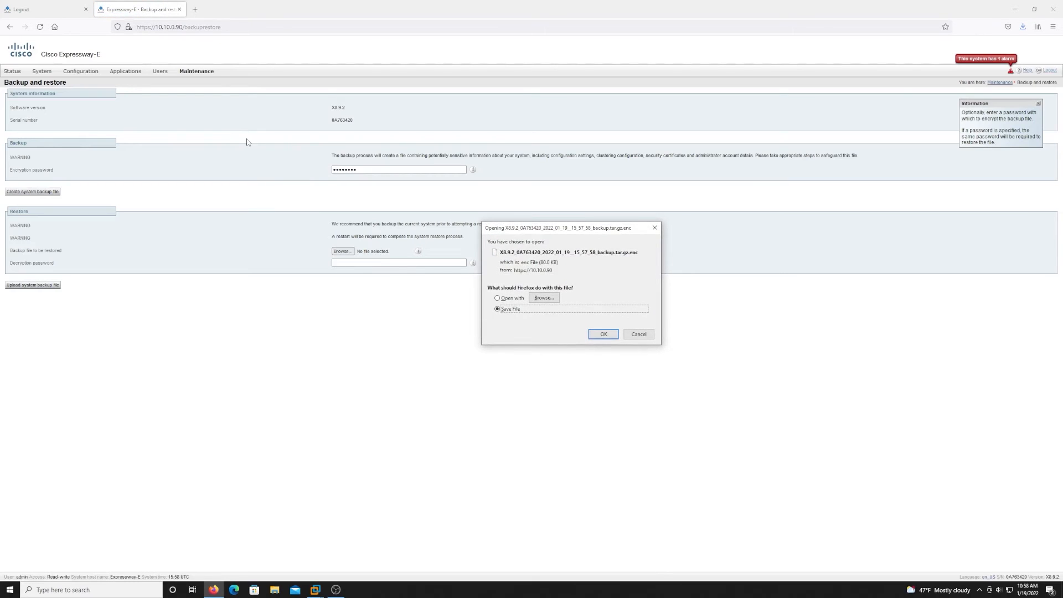
{"action": "left_click", "coordinate": [604, 334]}
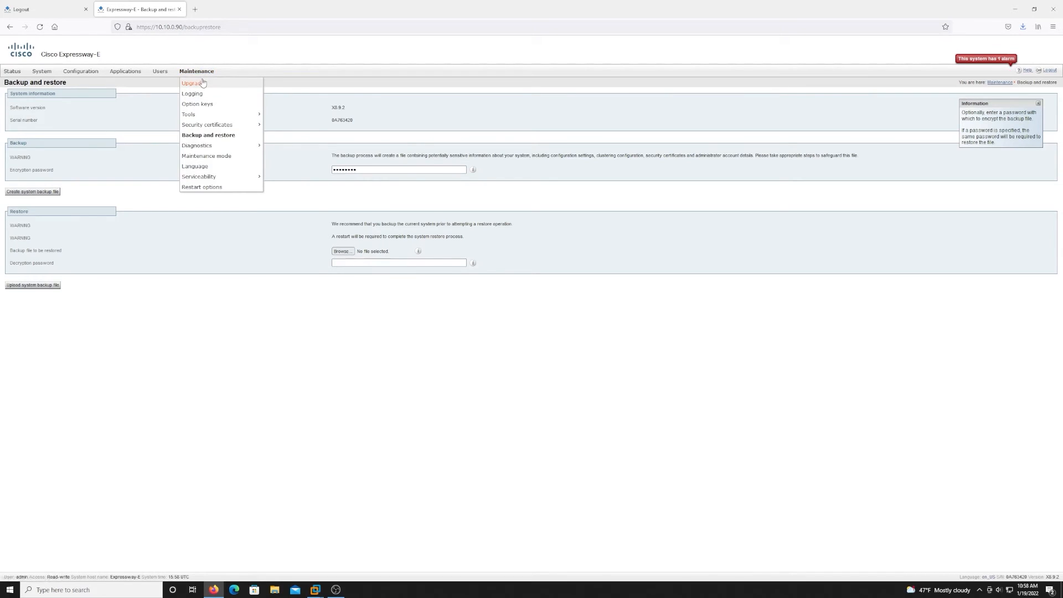
Upload s42700x14_0_4.tar.gz from KINGSTON (G:) and continue upgrading Expressway-E from X8.9.2 to X14.0.4.
{"action": "left_click", "coordinate": [202, 83]}
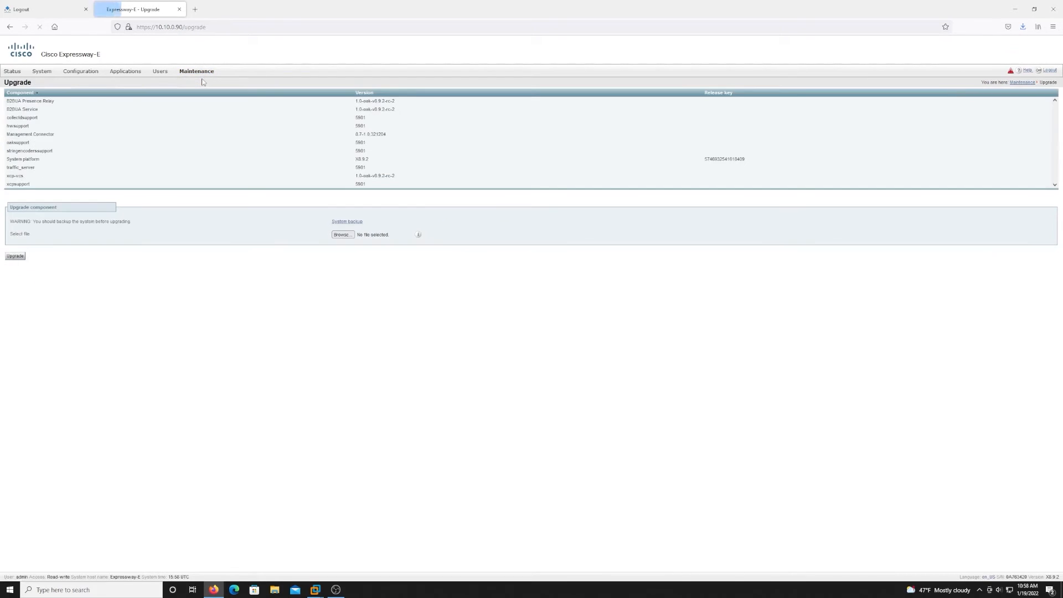
{"action": "left_click", "coordinate": [343, 234]}
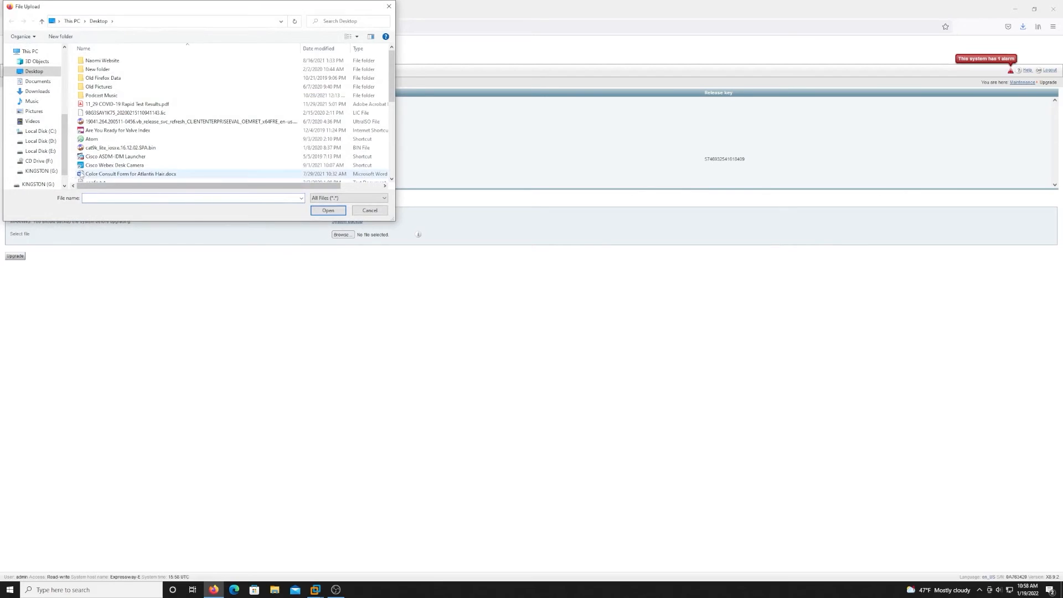
{"action": "left_click", "coordinate": [49, 172]}
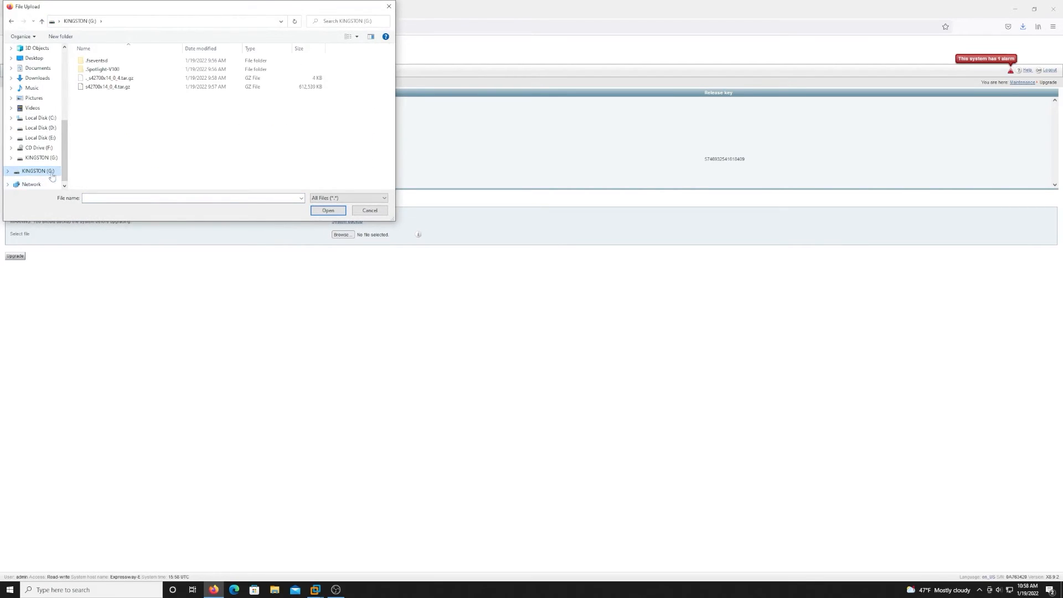
{"action": "left_click", "coordinate": [112, 88]}
{"action": "left_click", "coordinate": [328, 211]}
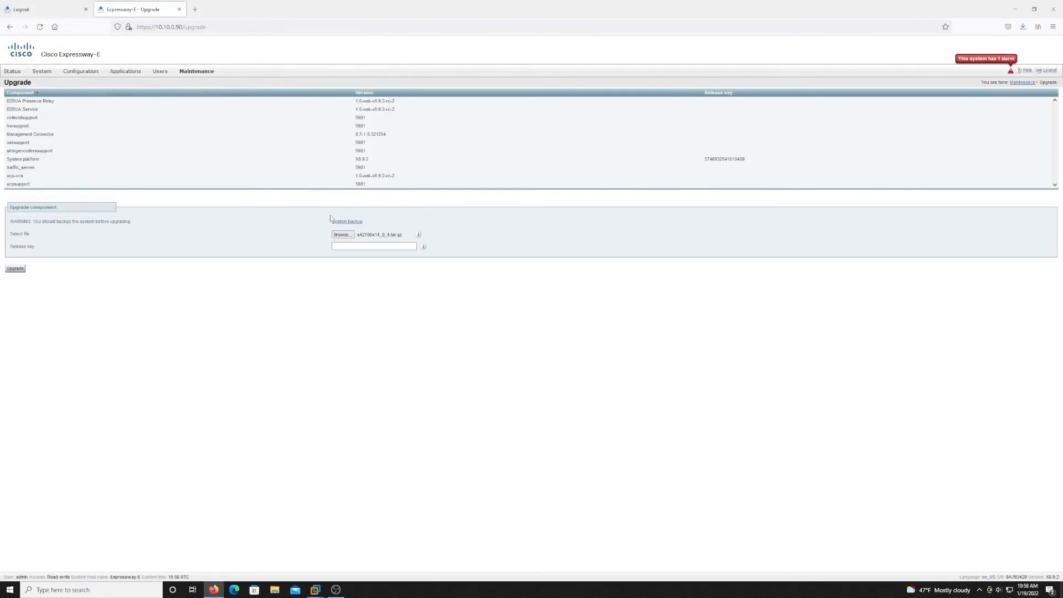
{"action": "left_click", "coordinate": [11, 271]}
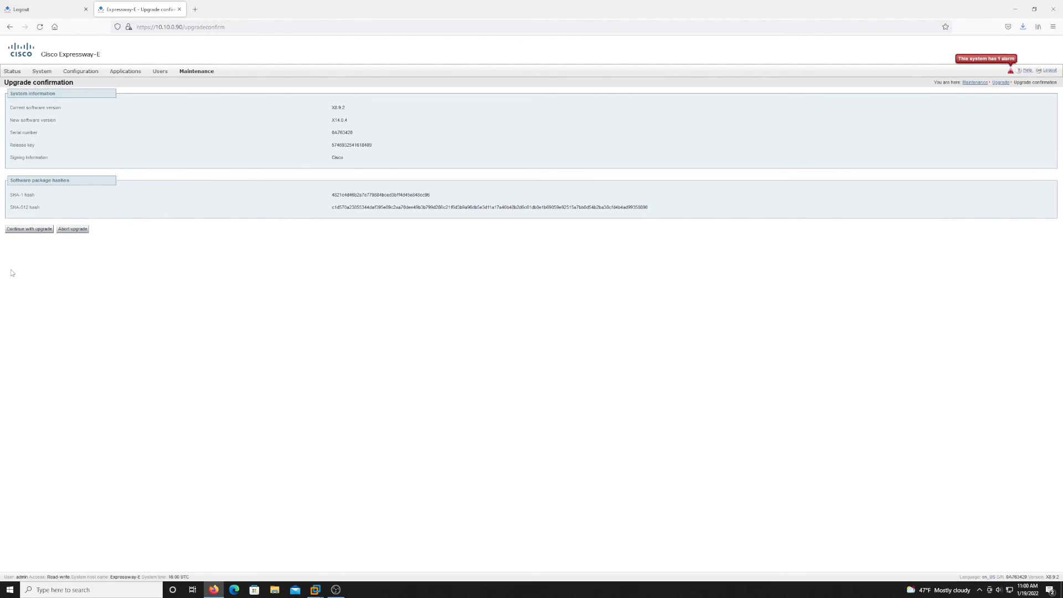
{"action": "left_click", "coordinate": [30, 229]}
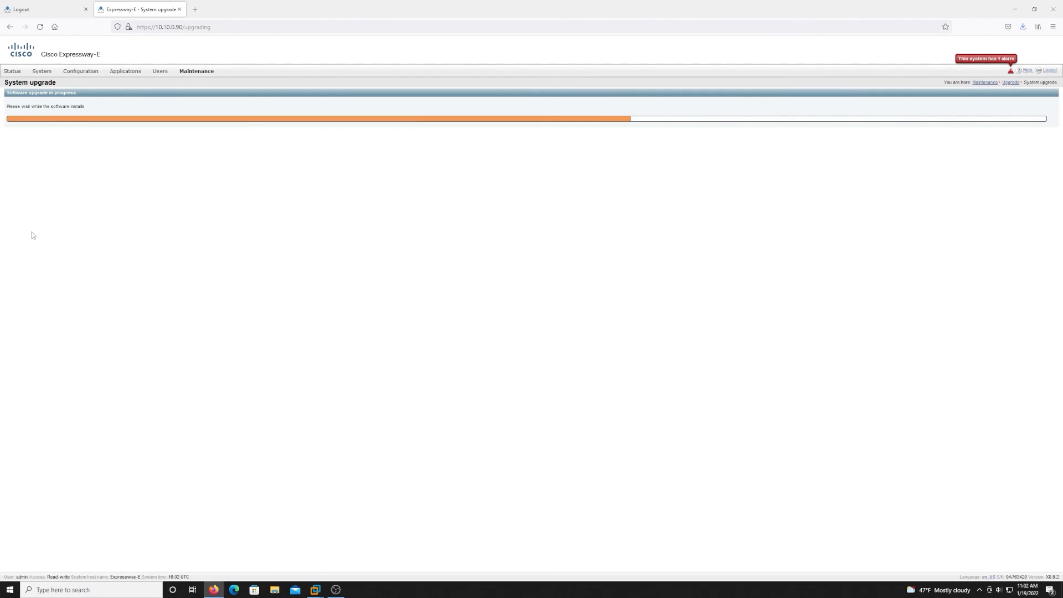
Reboot Expressway-E, log back in as admin, and confirm the overview shows version X14.0.4.
{"action": "left_click", "coordinate": [20, 191]}
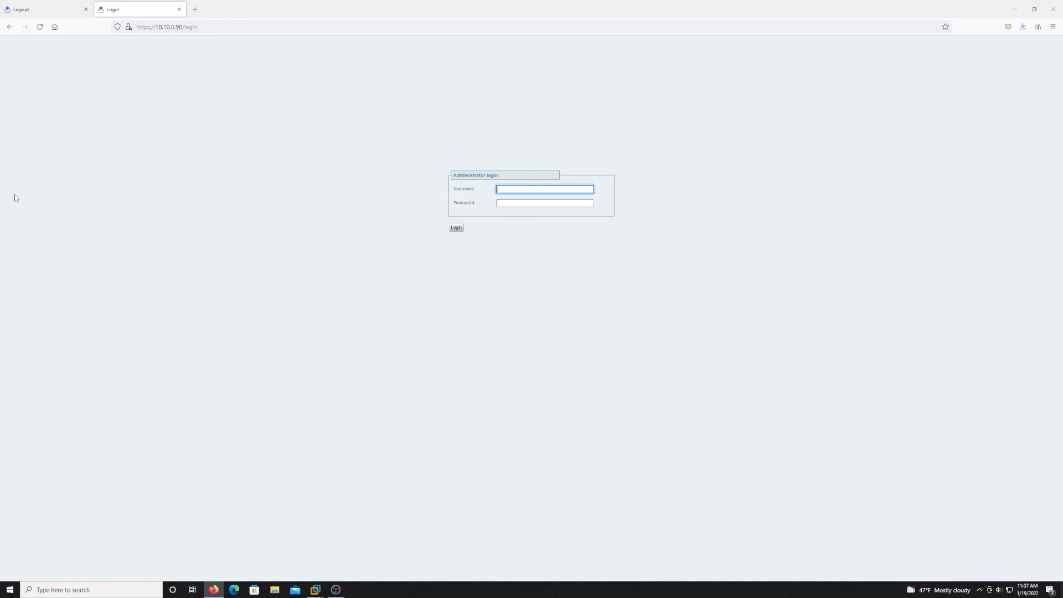
{"action": "type", "text": "n"}
{"action": "key", "text": "Tab"}
{"action": "type", "text": "p"}
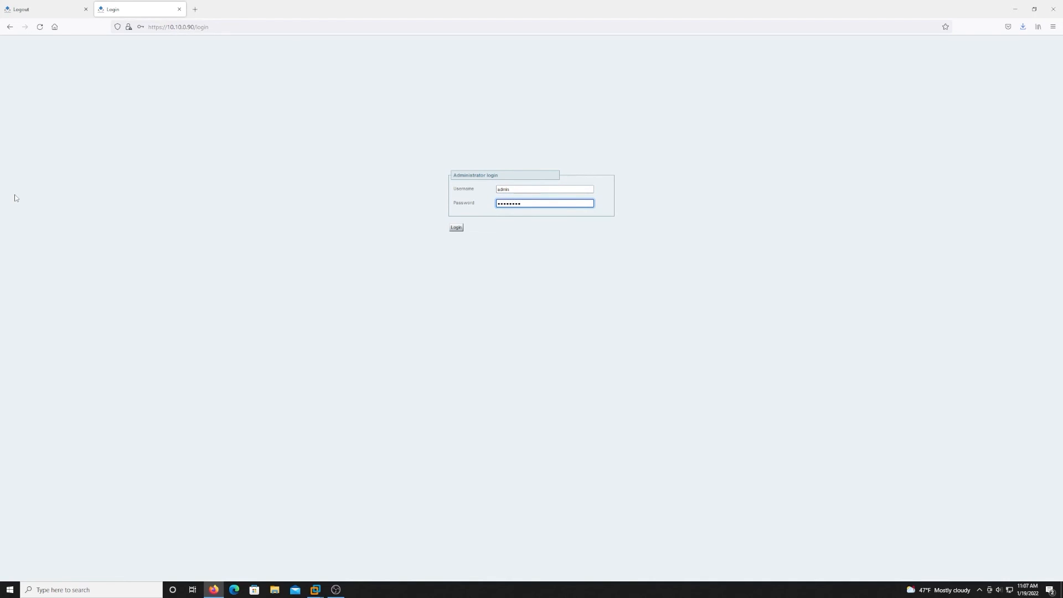
{"action": "key", "text": "Return"}
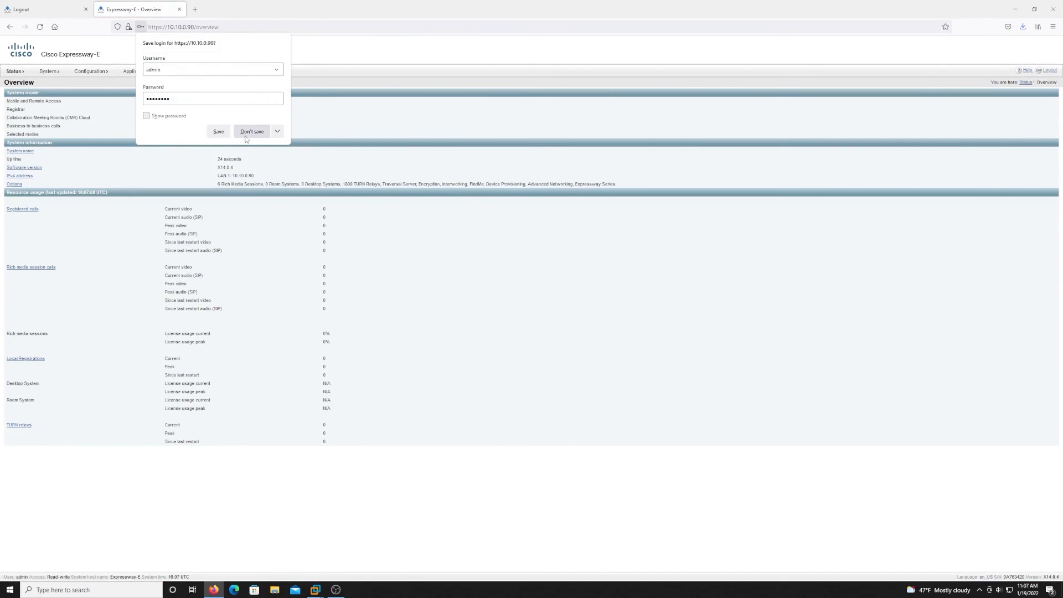
{"action": "left_click", "coordinate": [252, 132]}
{"action": "left_click_drag", "start_coordinate": [240, 171], "coordinate": [220, 169]}
{"action": "left_click", "coordinate": [330, 174]}
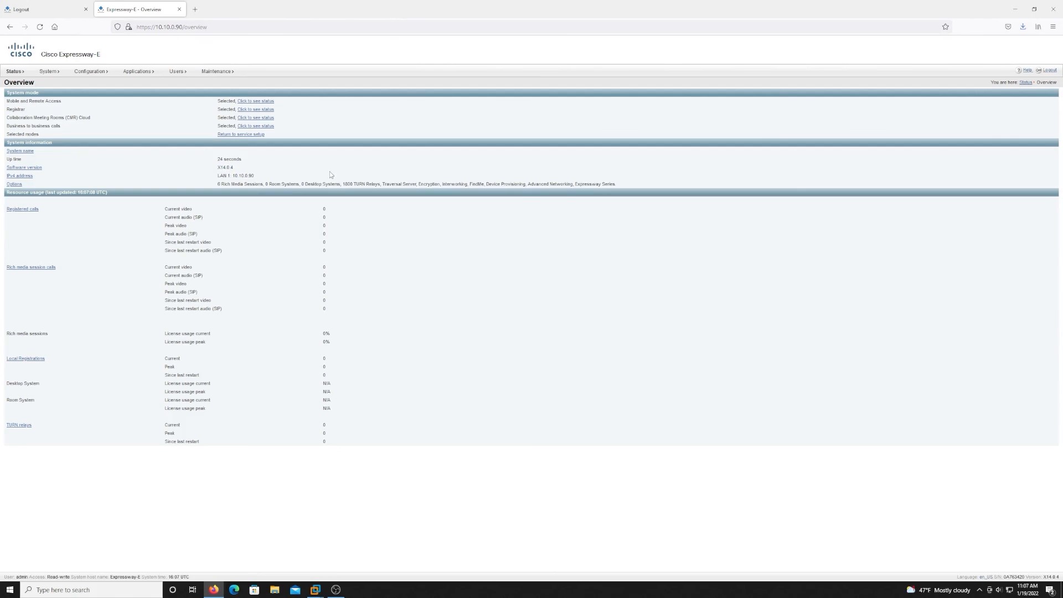